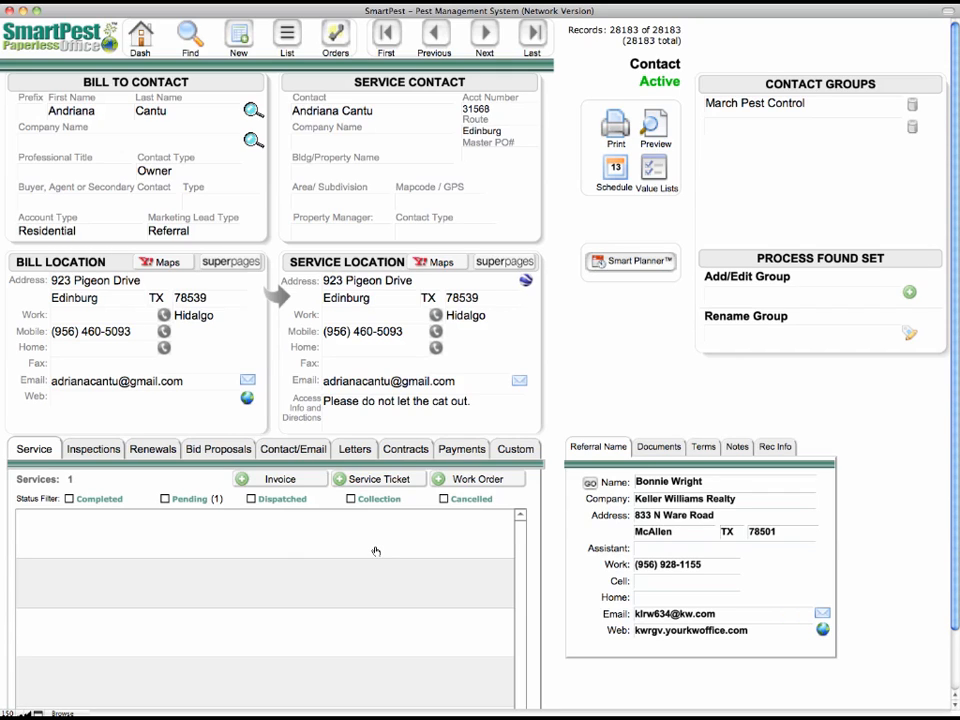
# Step: Create a new service ticket from the open contact record
pyautogui.click(370, 482)
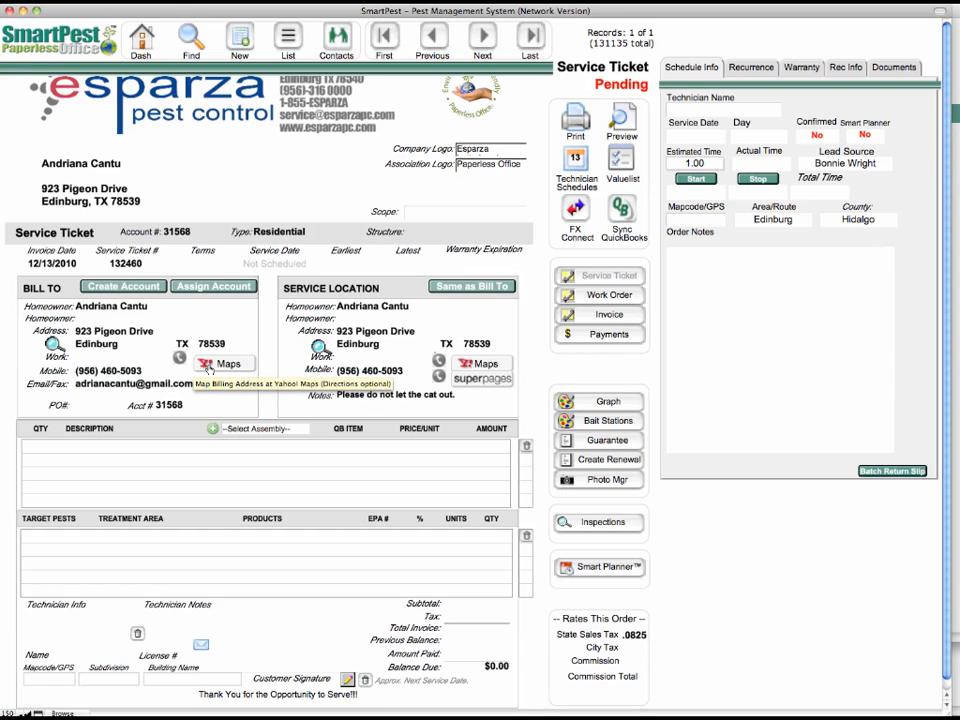
pyautogui.click(380, 401)
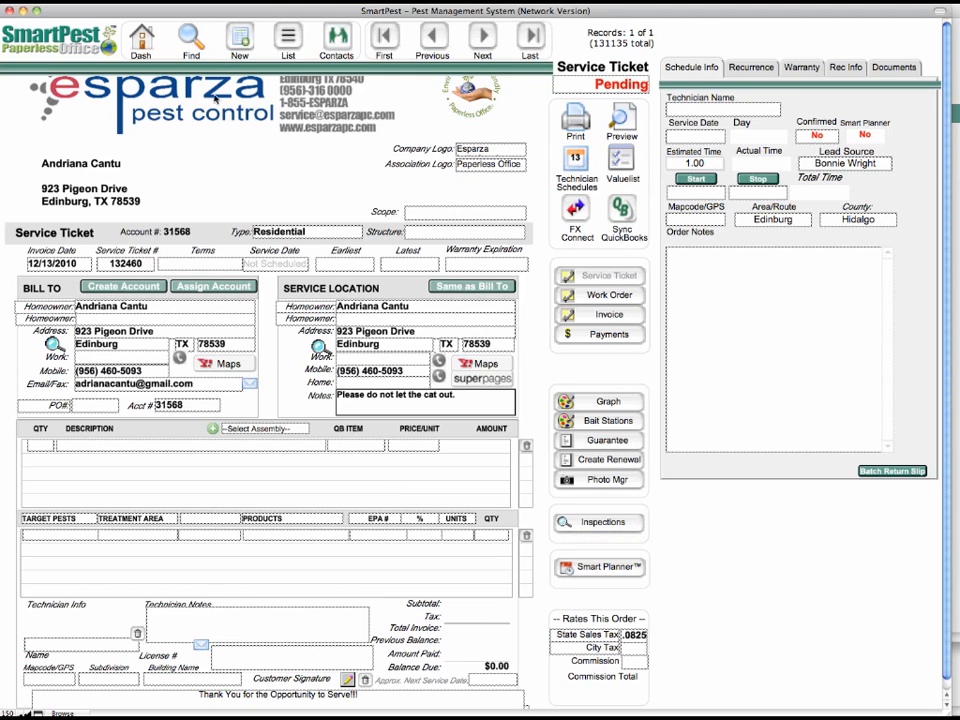
# Step: Switch the ticket's company logo to Text and back to Esparza Letterhead
pyautogui.click(488, 150)
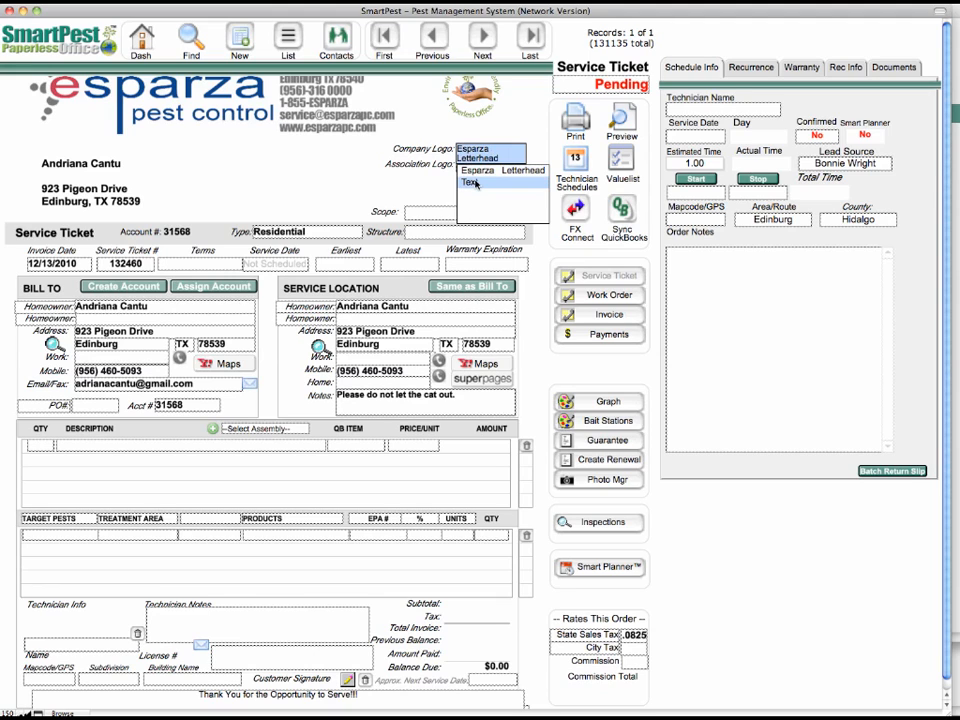
pyautogui.click(470, 182)
pyautogui.click(488, 150)
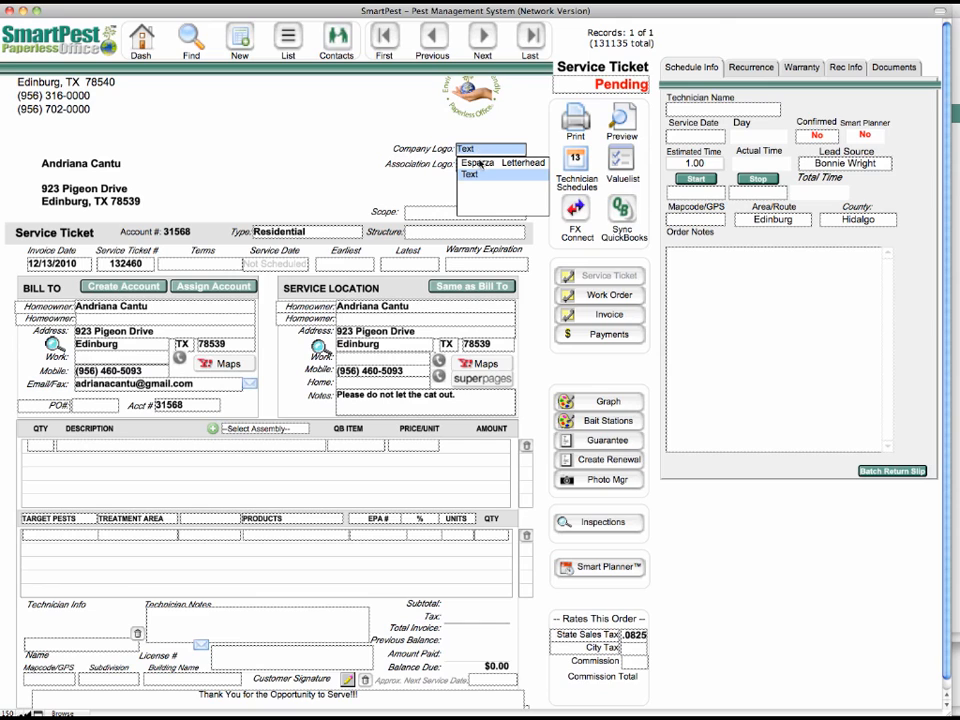
pyautogui.click(478, 162)
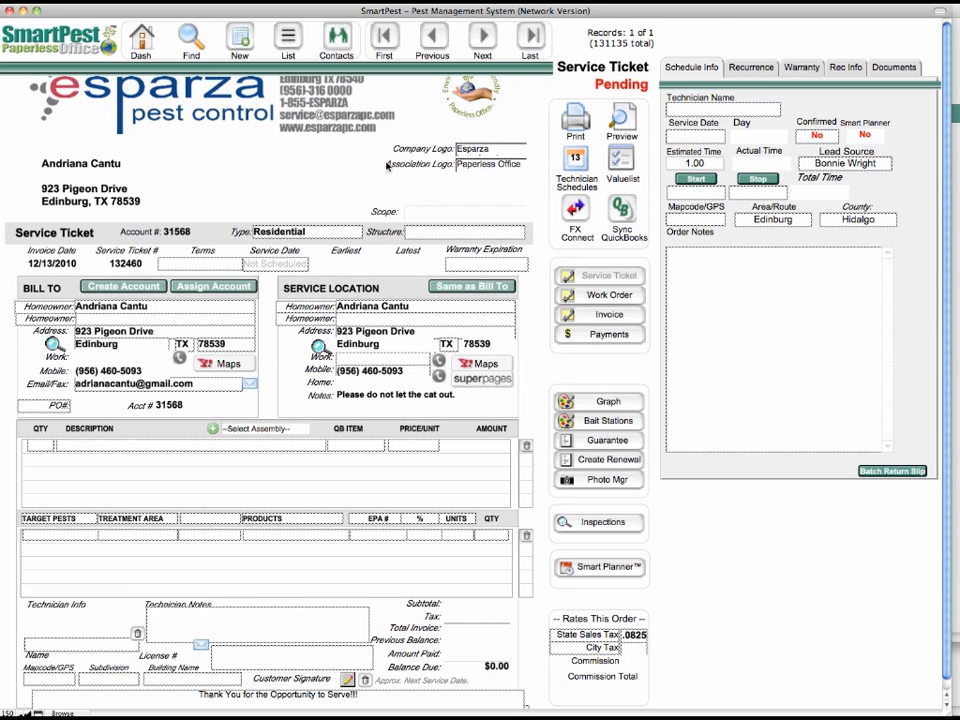
# Step: Set the ticket's association logo to Texas PCA
pyautogui.click(503, 164)
pyautogui.click(503, 164)
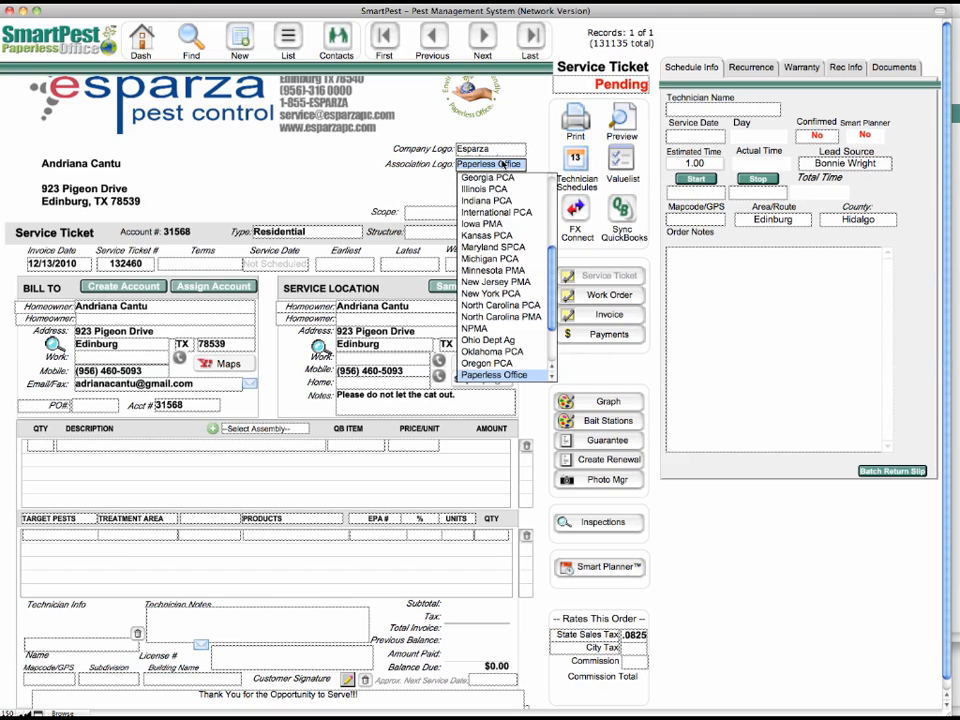
pyautogui.click(551, 339)
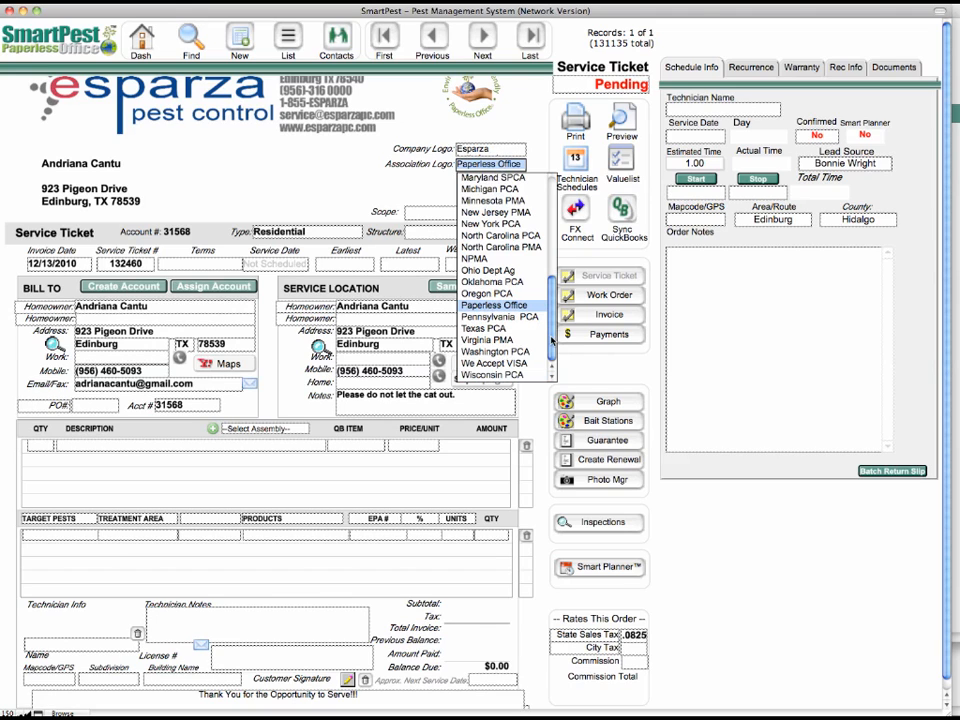
pyautogui.click(483, 328)
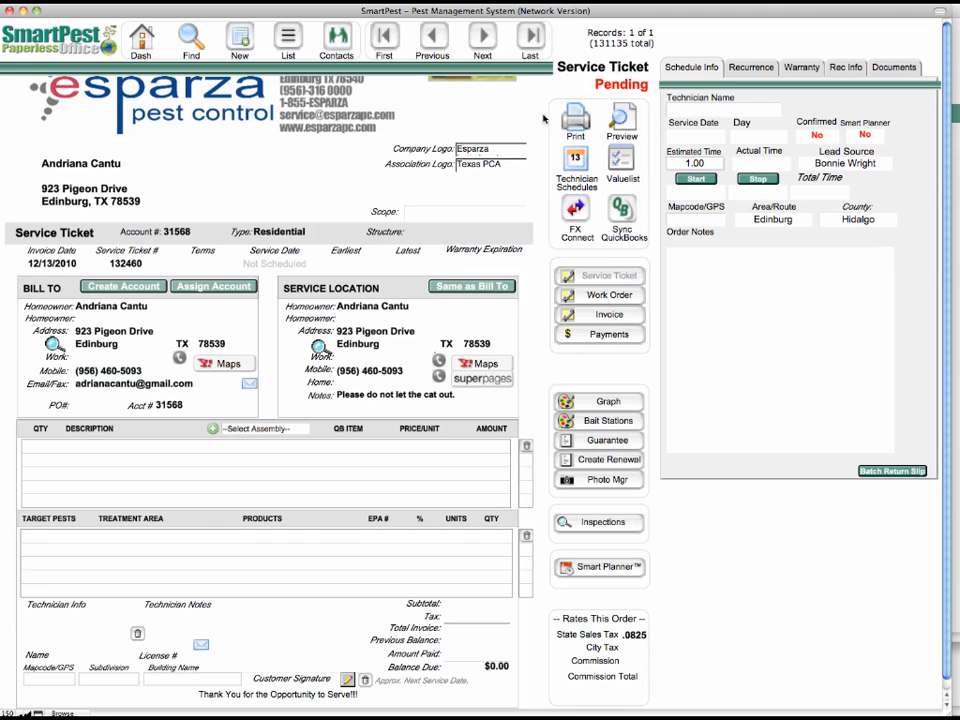
# Step: Preview the printed service ticket, close the preview and set the association logo back to Paperless Office
pyautogui.click(623, 117)
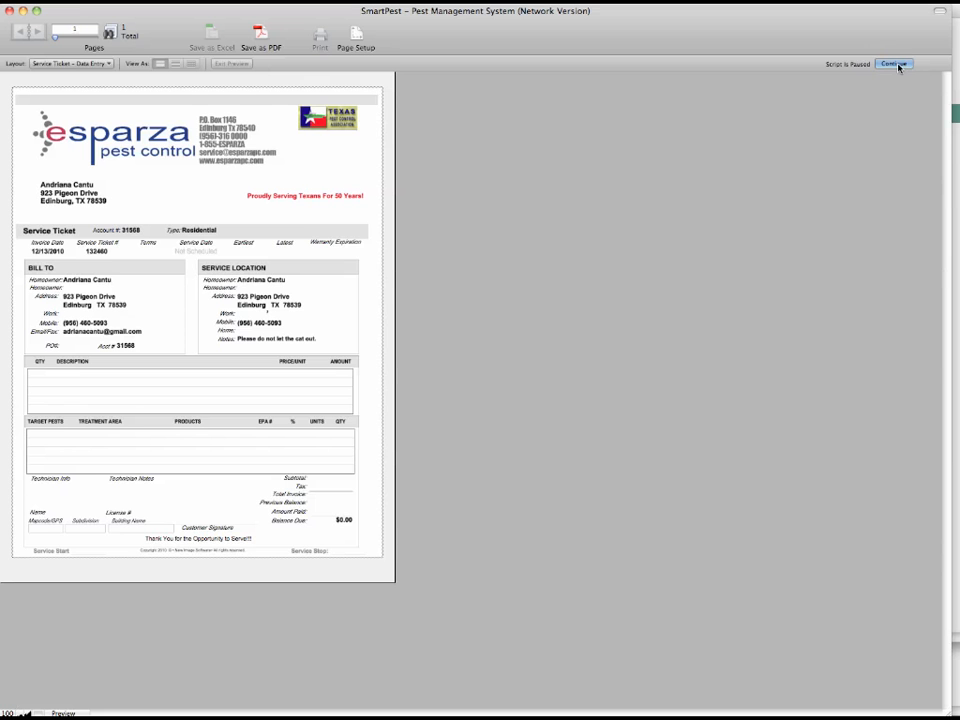
pyautogui.click(896, 64)
pyautogui.click(483, 165)
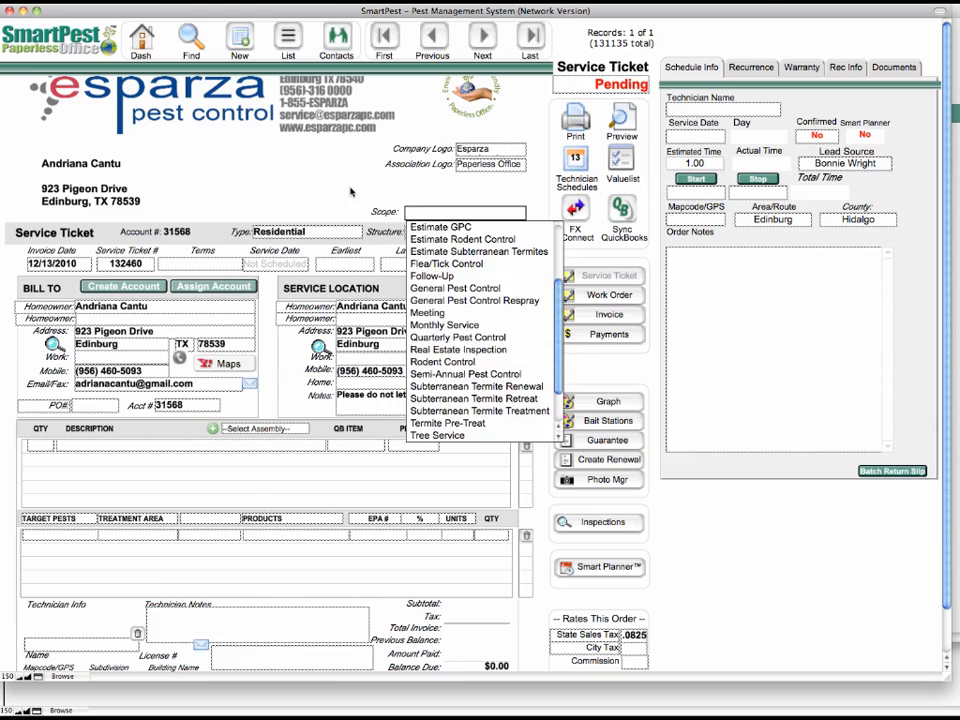
# Step: Set the ticket's scope to General Pest Control and check the invoice date in its calendar
pyautogui.click(350, 190)
pyautogui.click(438, 213)
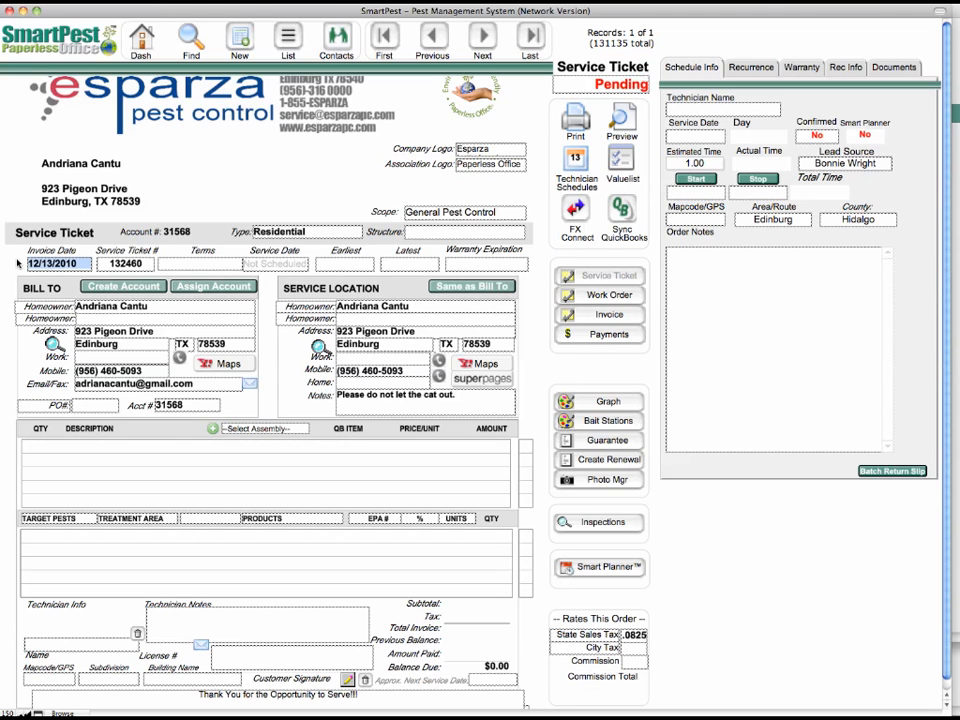
pyautogui.click(17, 263)
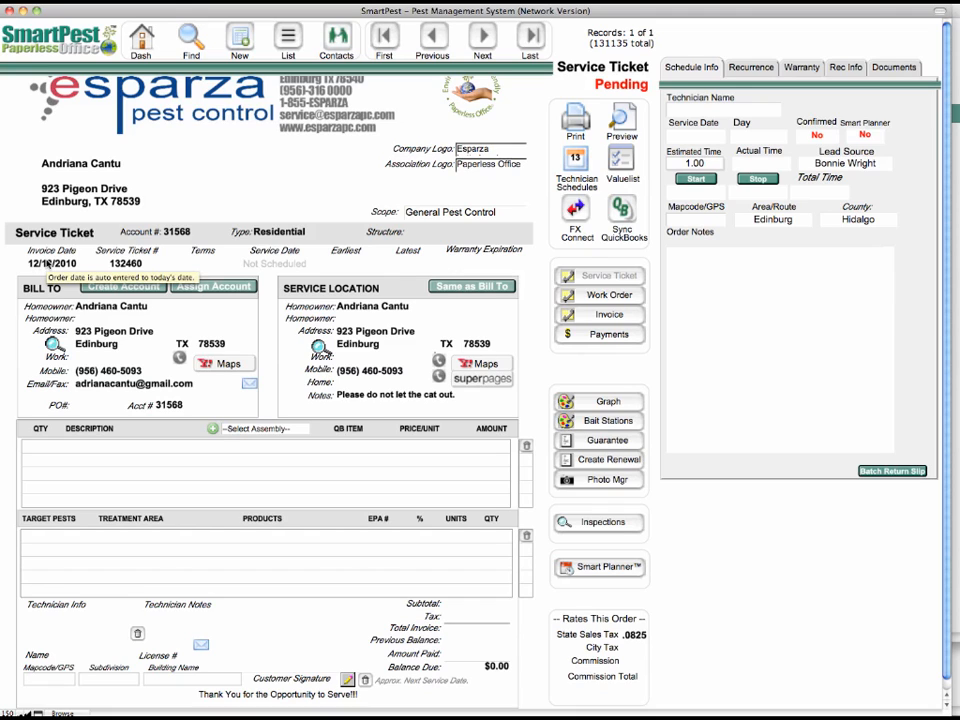
pyautogui.click(47, 263)
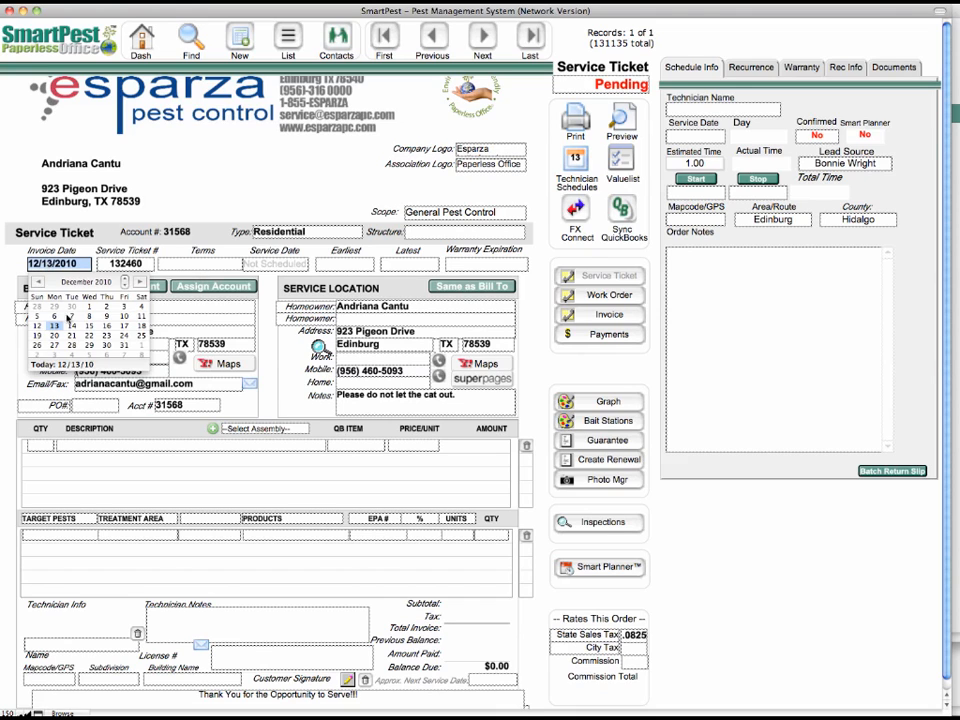
pyautogui.click(139, 265)
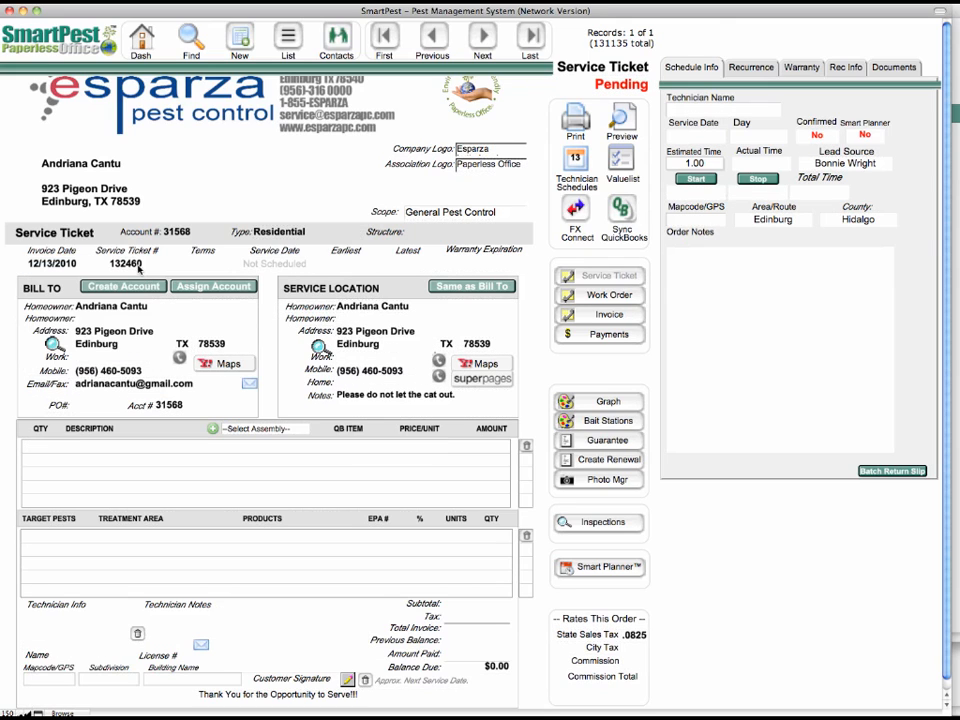
# Step: Set the terms to Upon Completion and the service window to 9:00 AM earliest and 10:00 AM latest
pyautogui.click(190, 263)
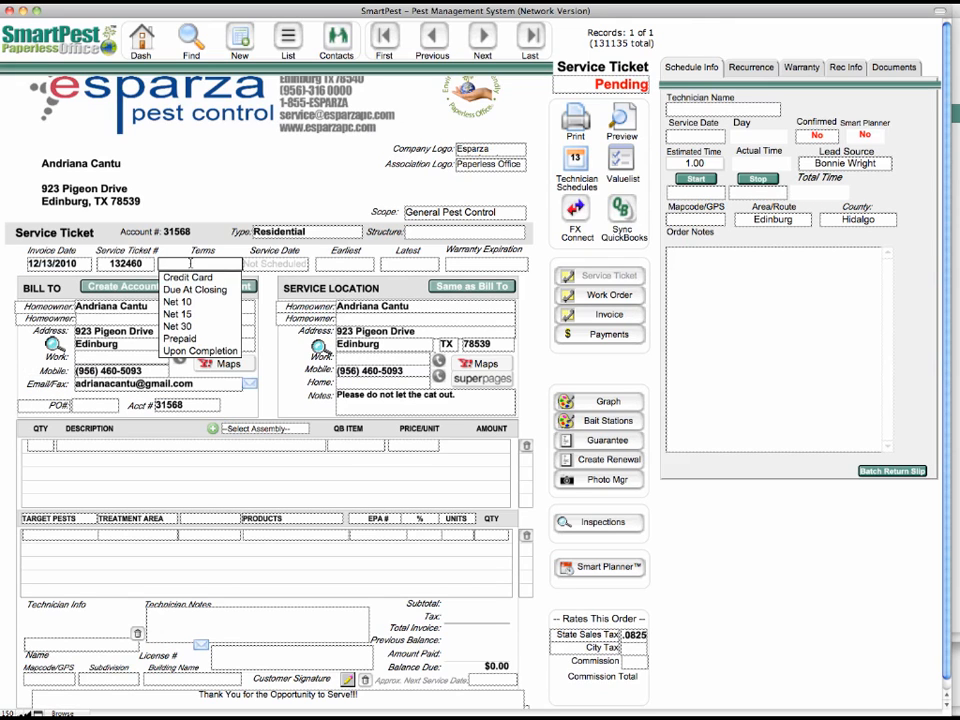
pyautogui.click(198, 351)
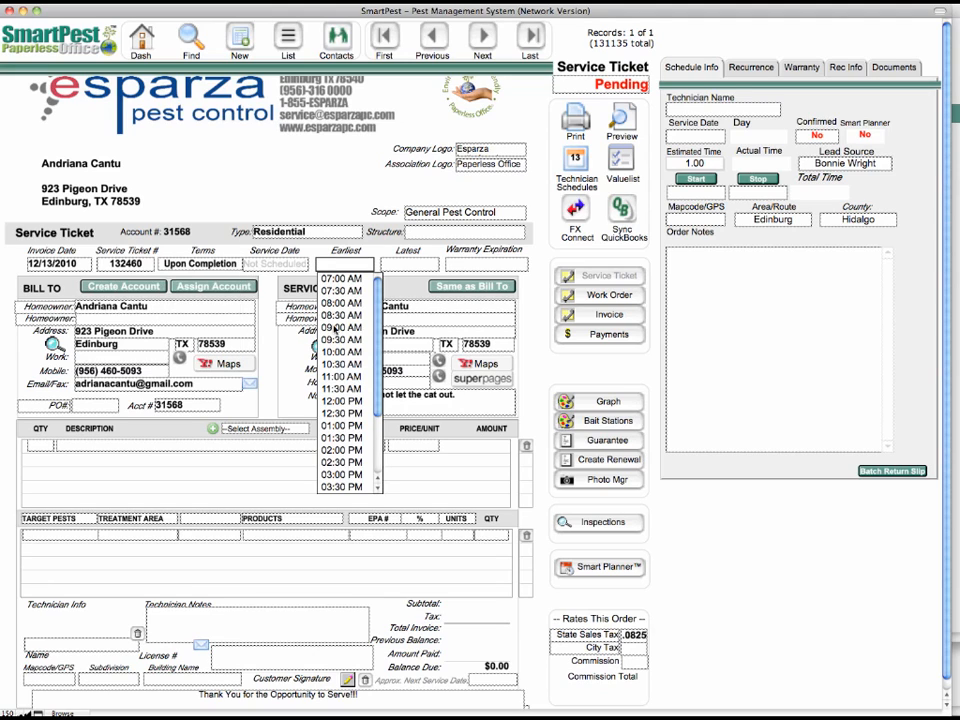
pyautogui.click(354, 327)
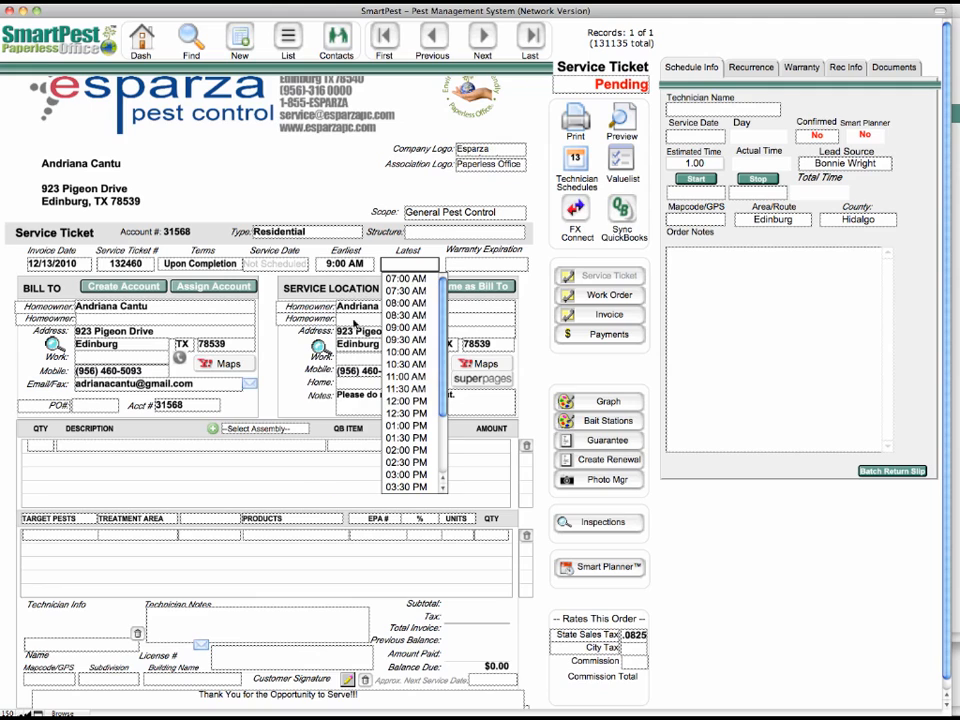
pyautogui.click(400, 352)
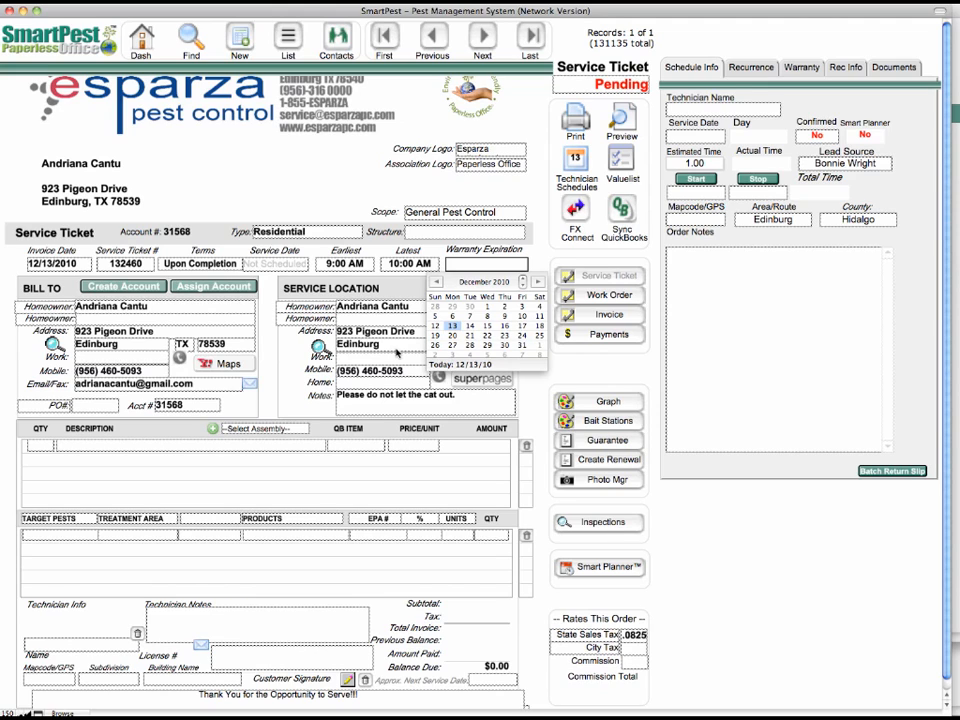
pyautogui.click(389, 291)
pyautogui.click(389, 291)
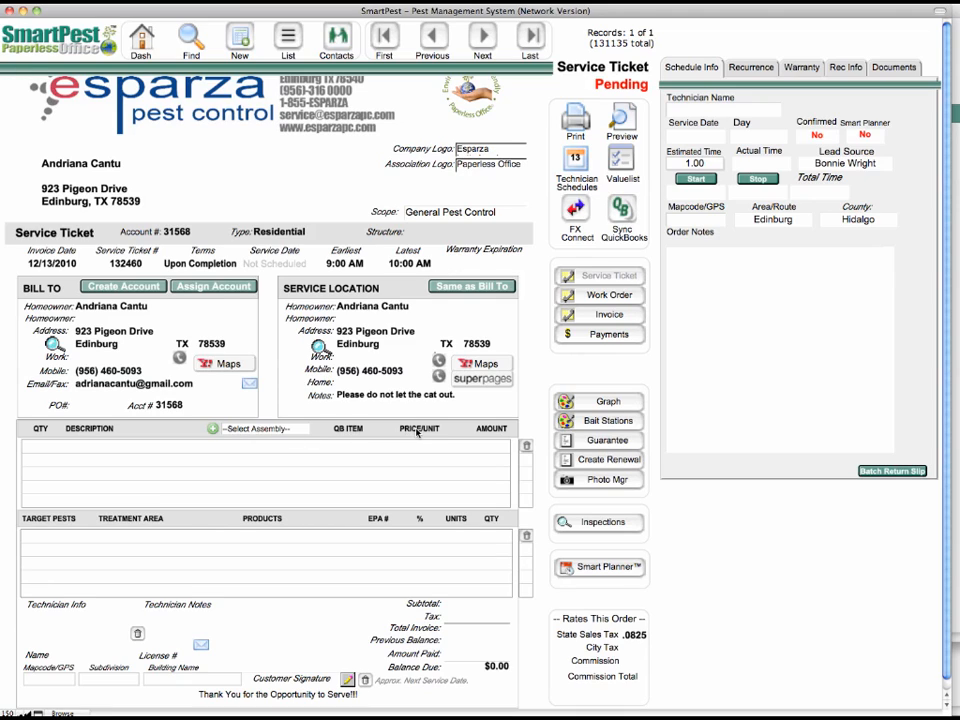
# Step: Add General Pest Control Cleanout as the first service line item on the ticket
pyautogui.click(127, 448)
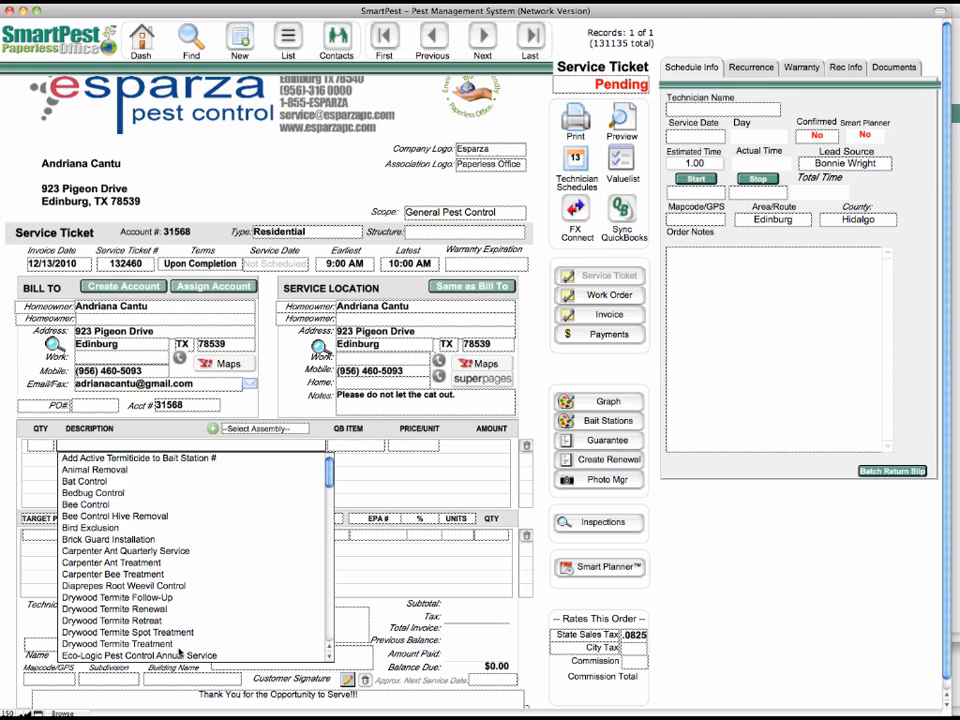
pyautogui.scroll(-6, 180, 652)
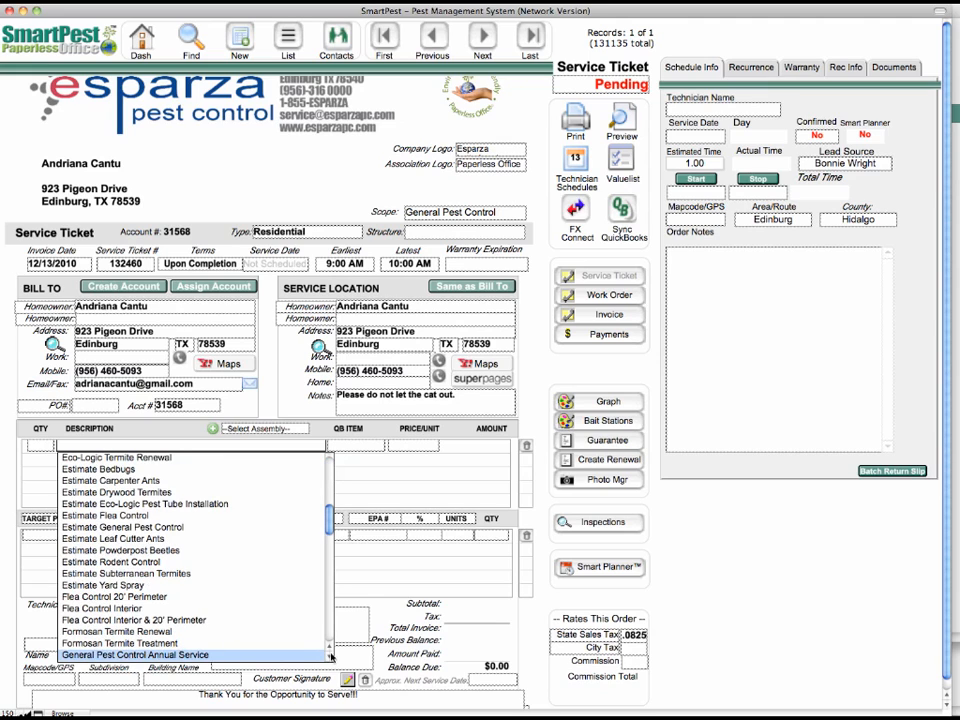
pyautogui.scroll(-1, 330, 655)
pyautogui.scroll(-3, 330, 655)
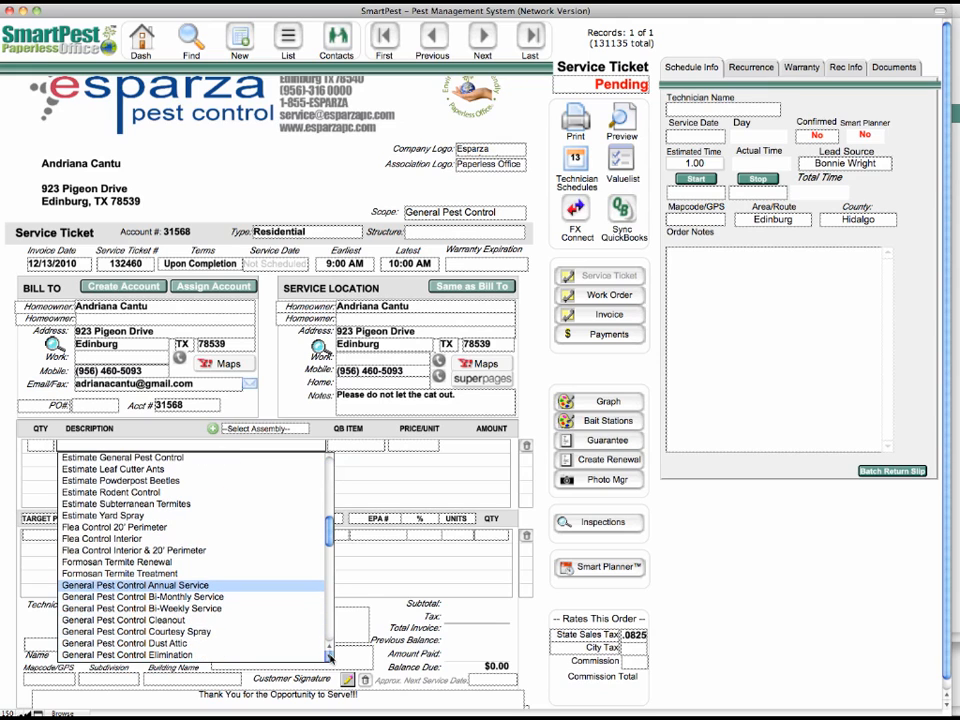
pyautogui.click(141, 620)
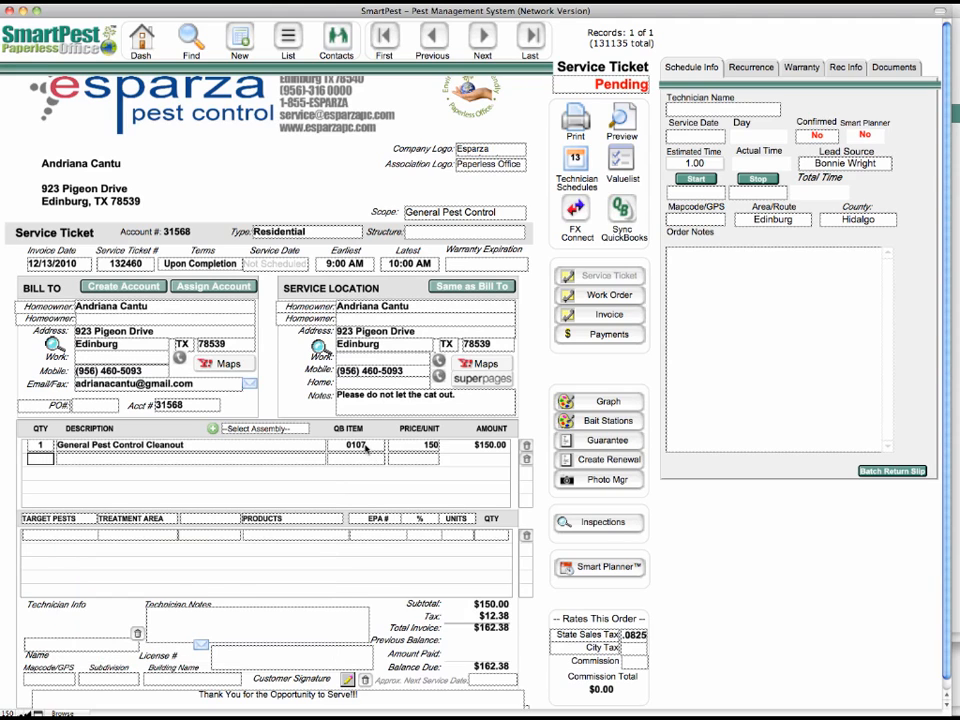
# Step: Record American Roaches as the target pest with Entire Interior as the treatment area
pyautogui.click(4, 536)
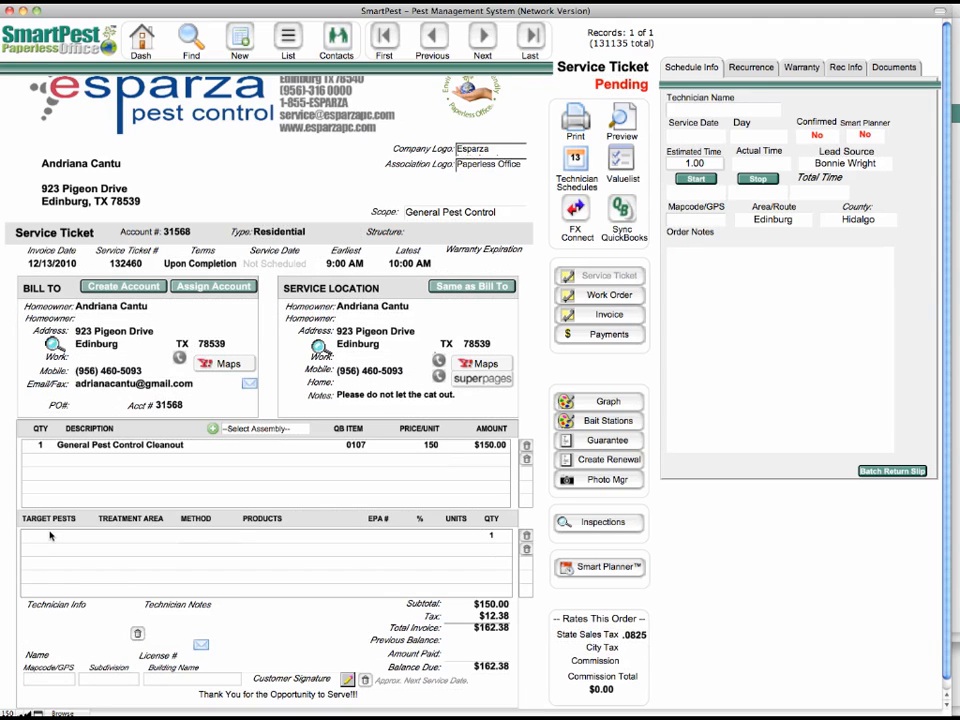
pyautogui.click(46, 535)
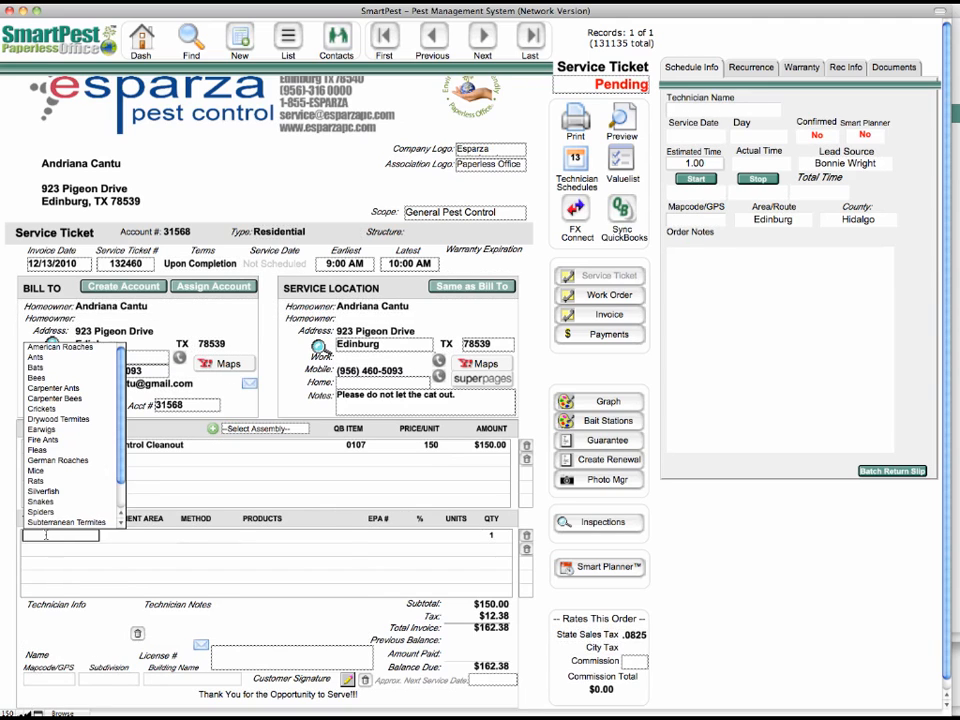
pyautogui.click(72, 348)
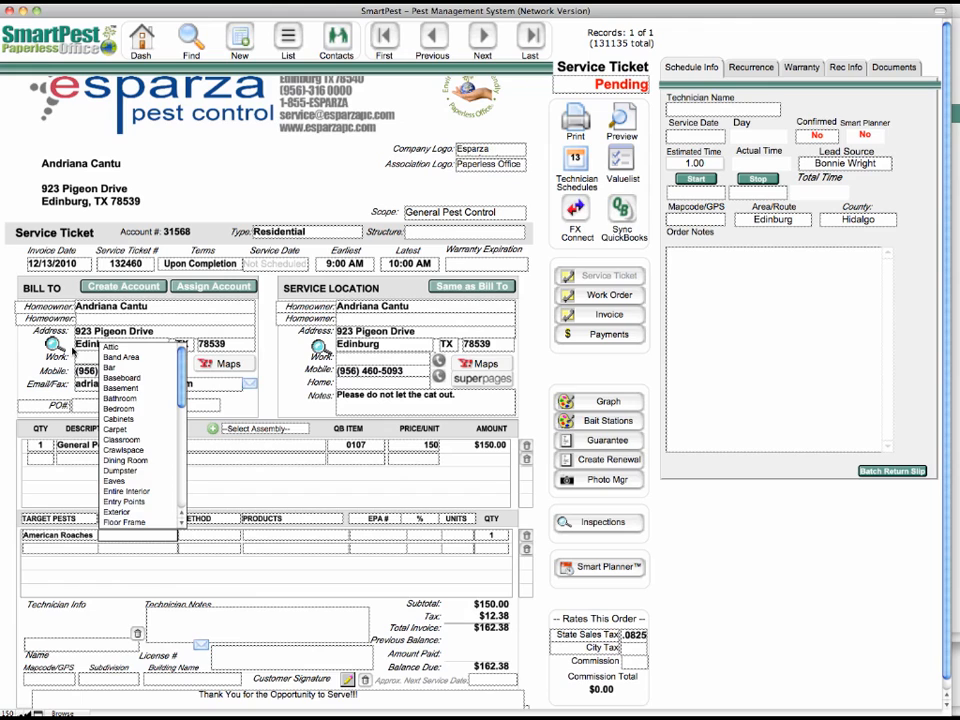
pyautogui.click(126, 491)
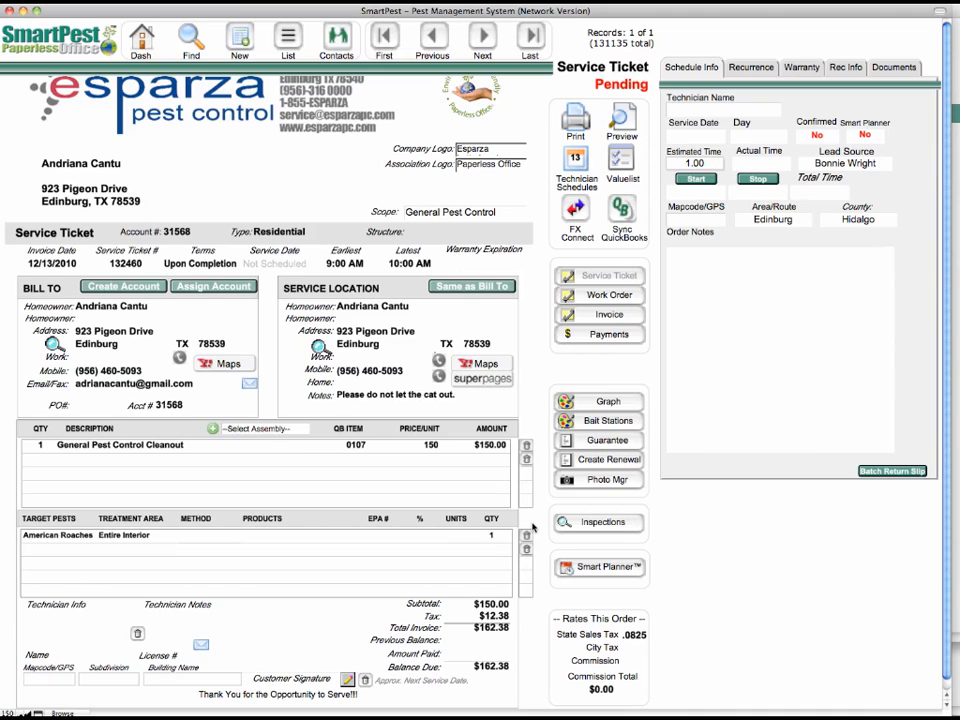
# Step: Assign a technician to the ticket by choosing the technician's name, and open the technician notes for entry
pyautogui.click(52, 646)
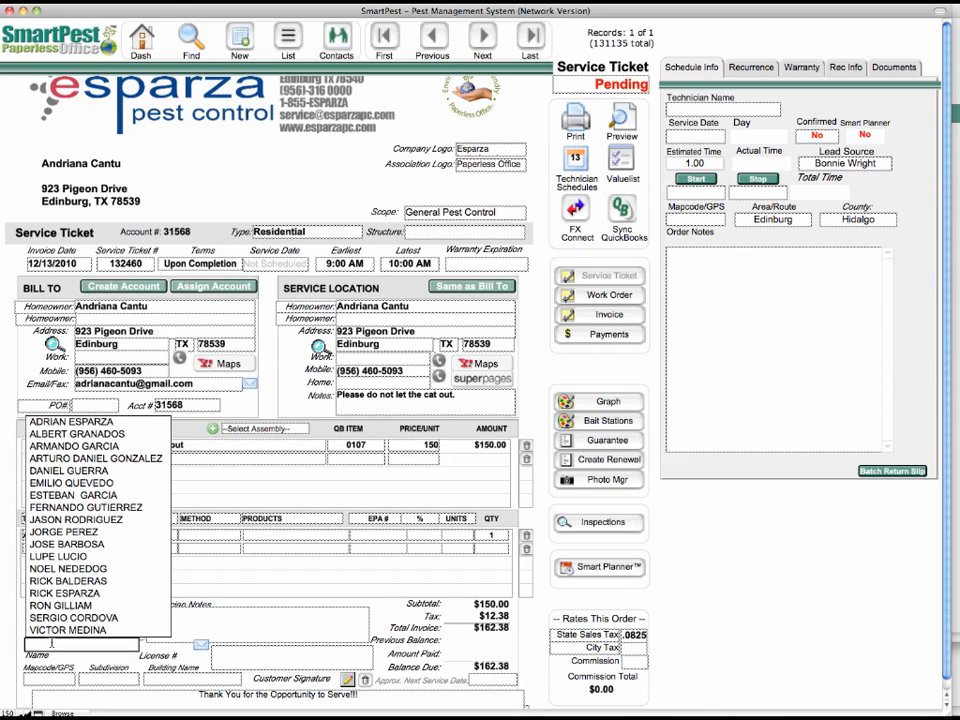
pyautogui.click(72, 495)
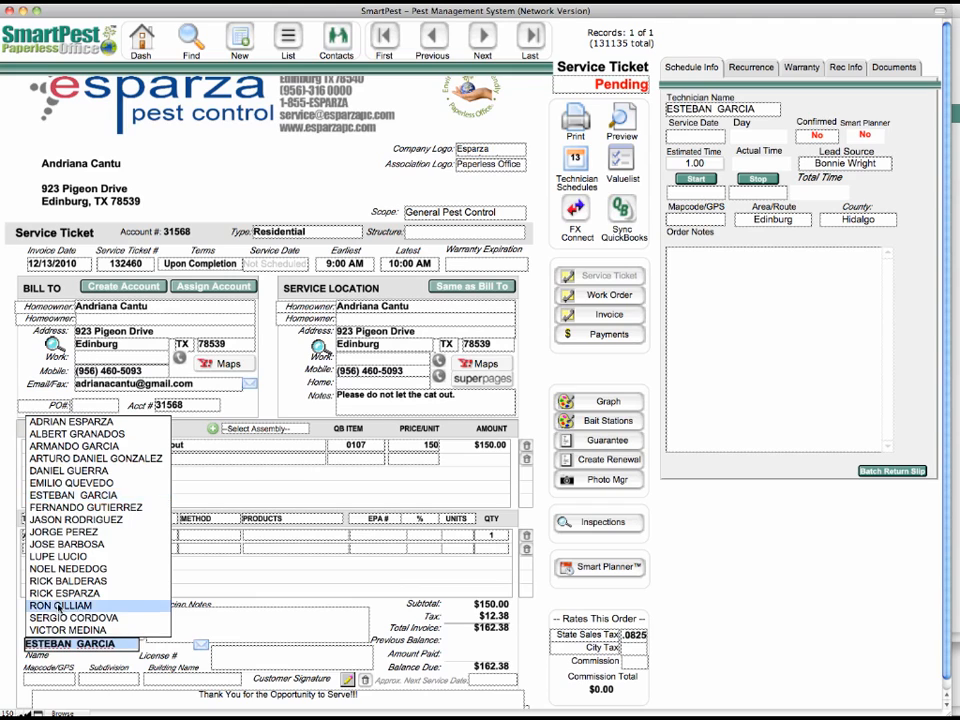
pyautogui.click(58, 608)
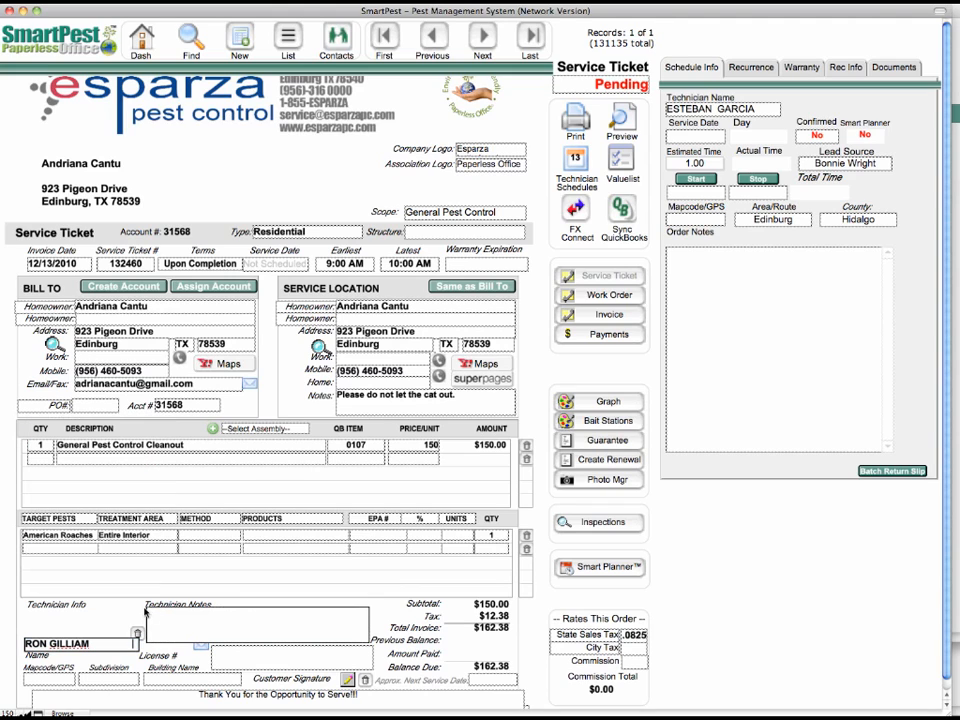
pyautogui.click(729, 616)
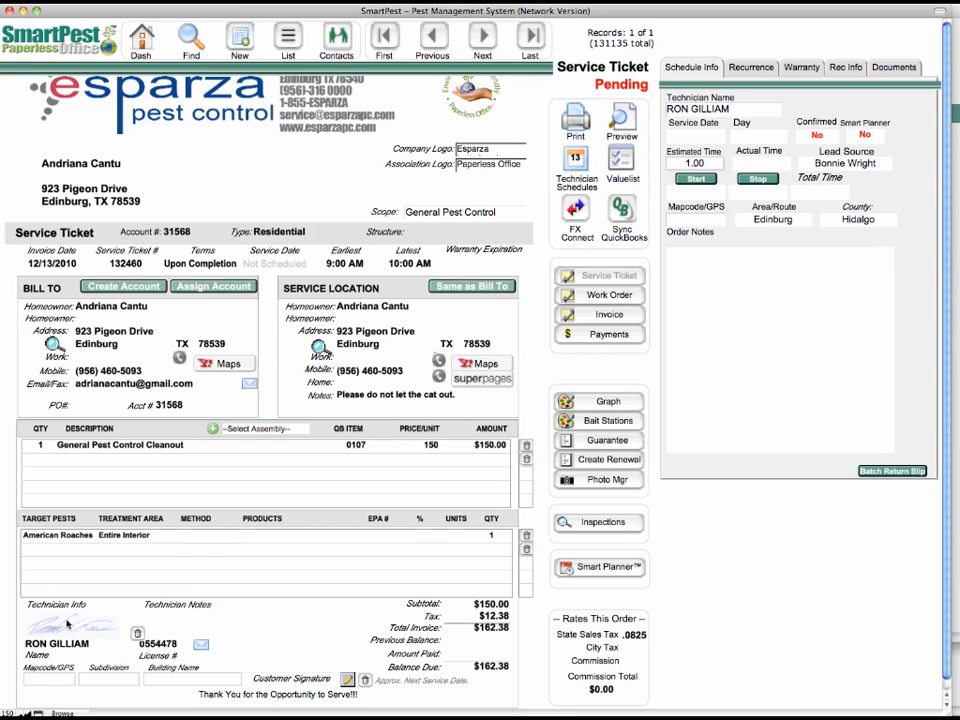
pyautogui.click(166, 620)
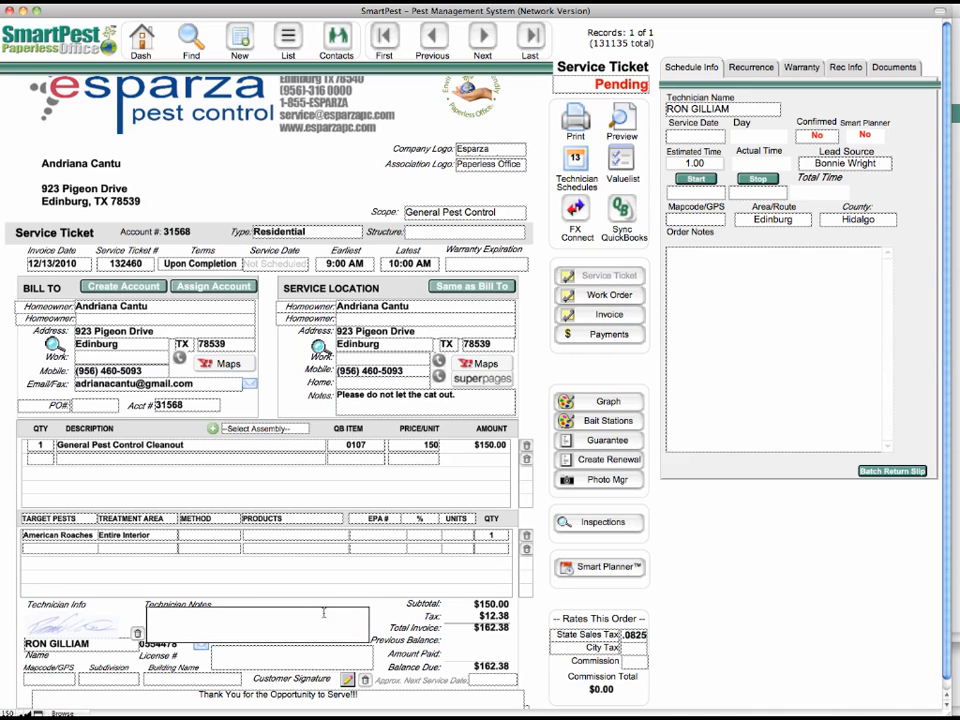
pyautogui.click(176, 645)
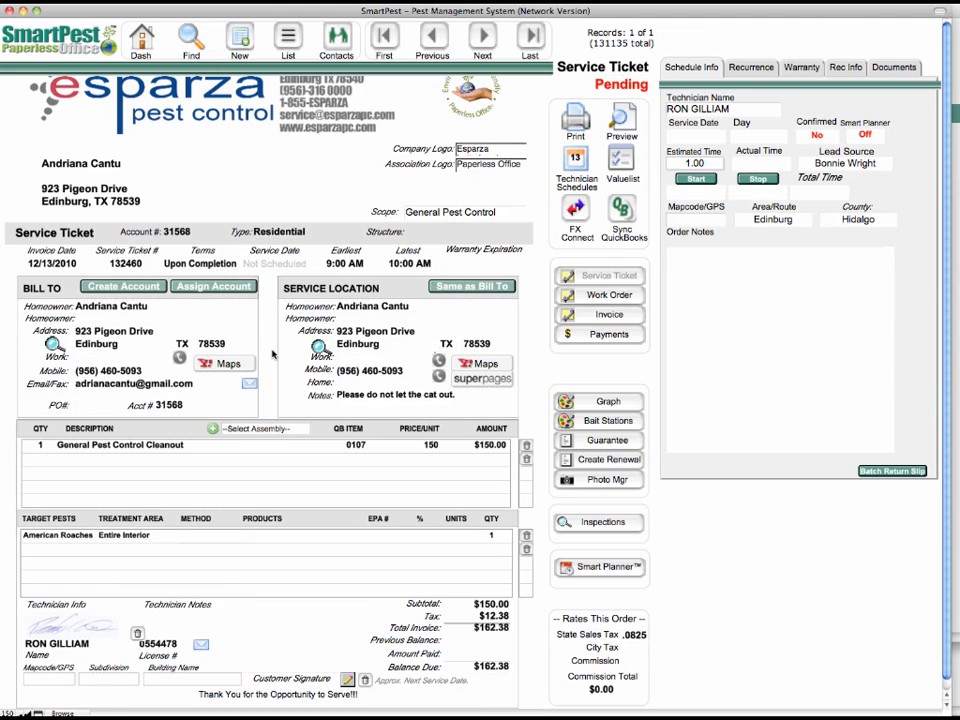
# Step: Schedule the appointment with a service date of 12/14/2010 and an estimated time of 1.5
pyautogui.click(270, 265)
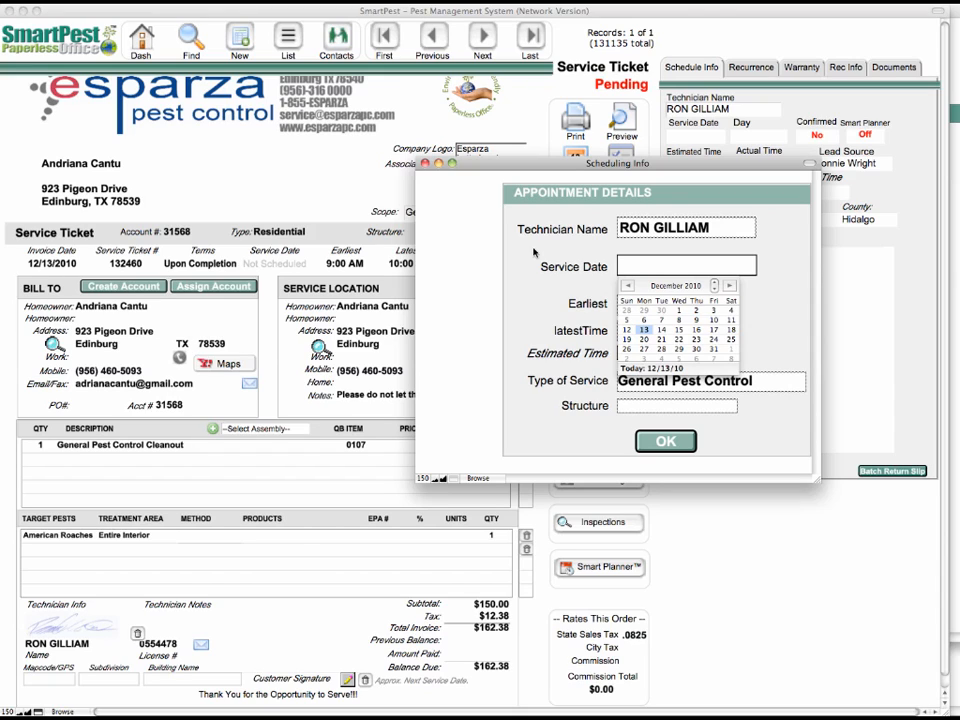
pyautogui.click(662, 331)
pyautogui.click(557, 311)
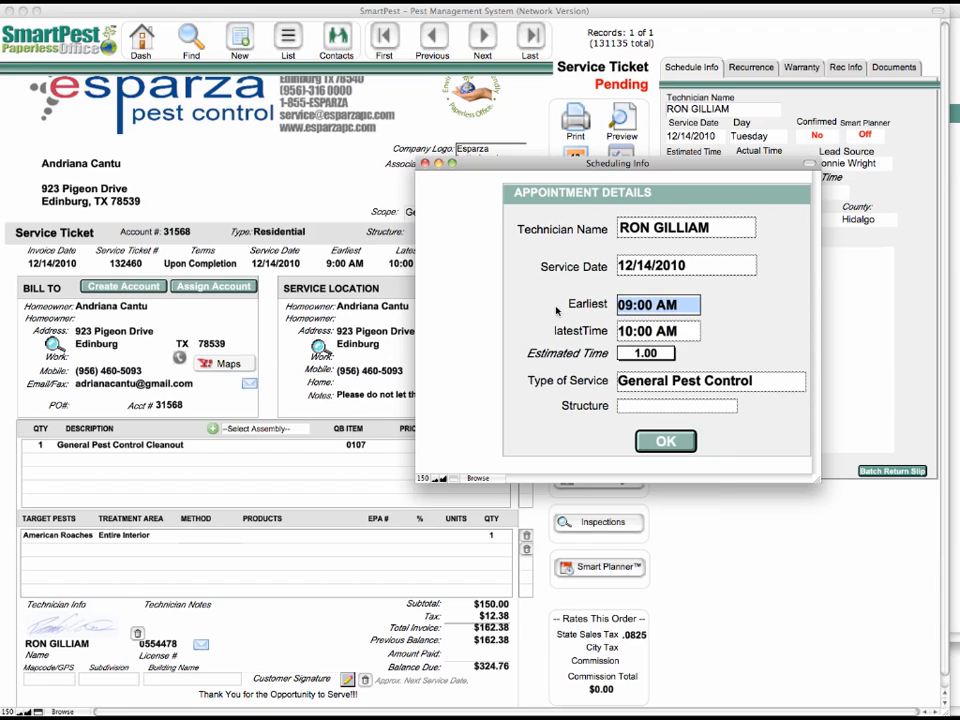
pyautogui.click(655, 358)
pyautogui.click(655, 381)
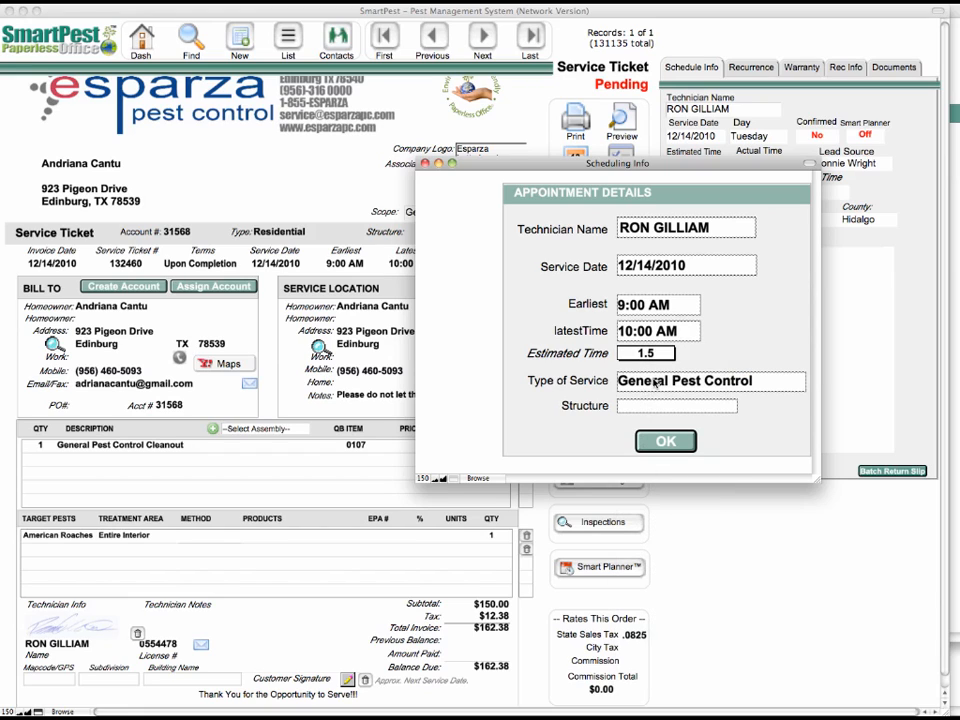
# Step: Set the appointment's structure to Single Family Home and accept the scheduling details
pyautogui.click(658, 405)
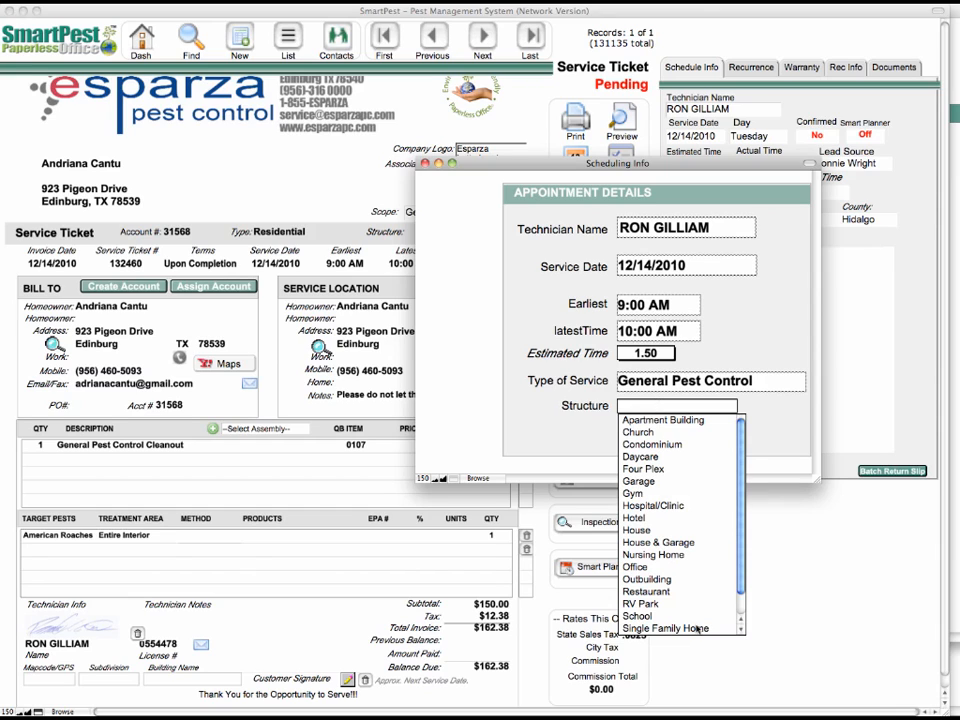
pyautogui.click(665, 627)
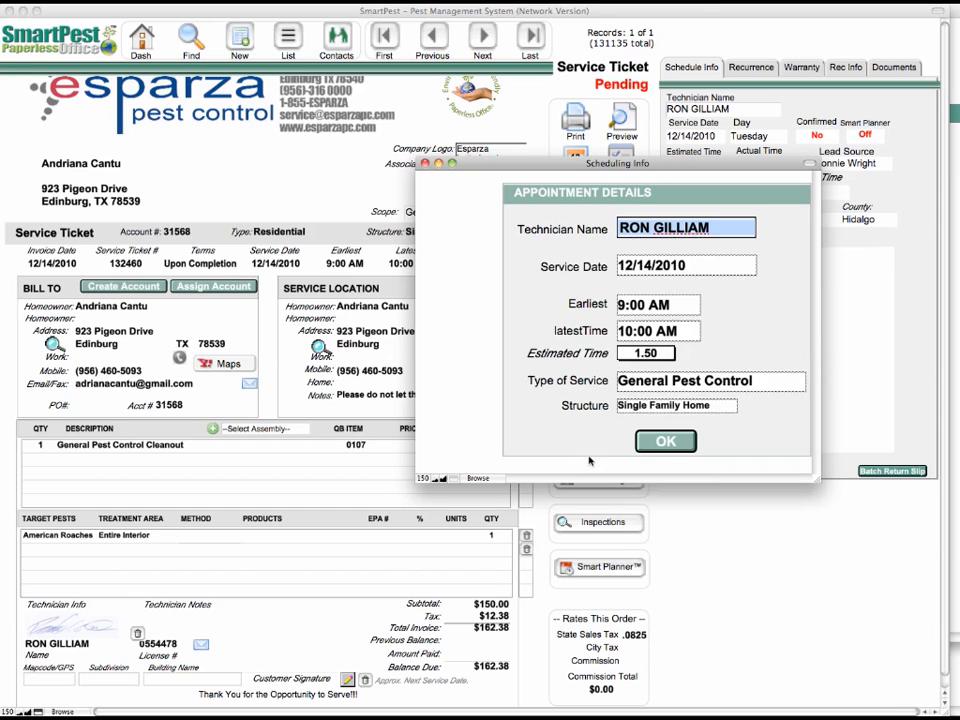
pyautogui.click(666, 441)
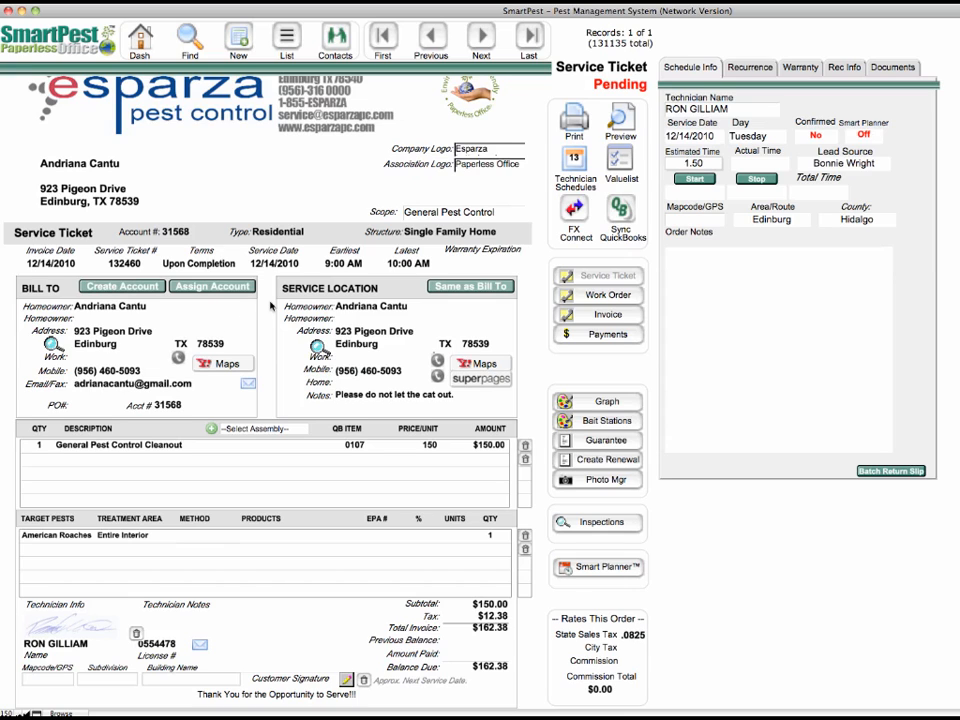
# Step: Reopen the customer's service ticket from the technician schedules and set the appointment's confirmed status to Yes
pyautogui.click(573, 155)
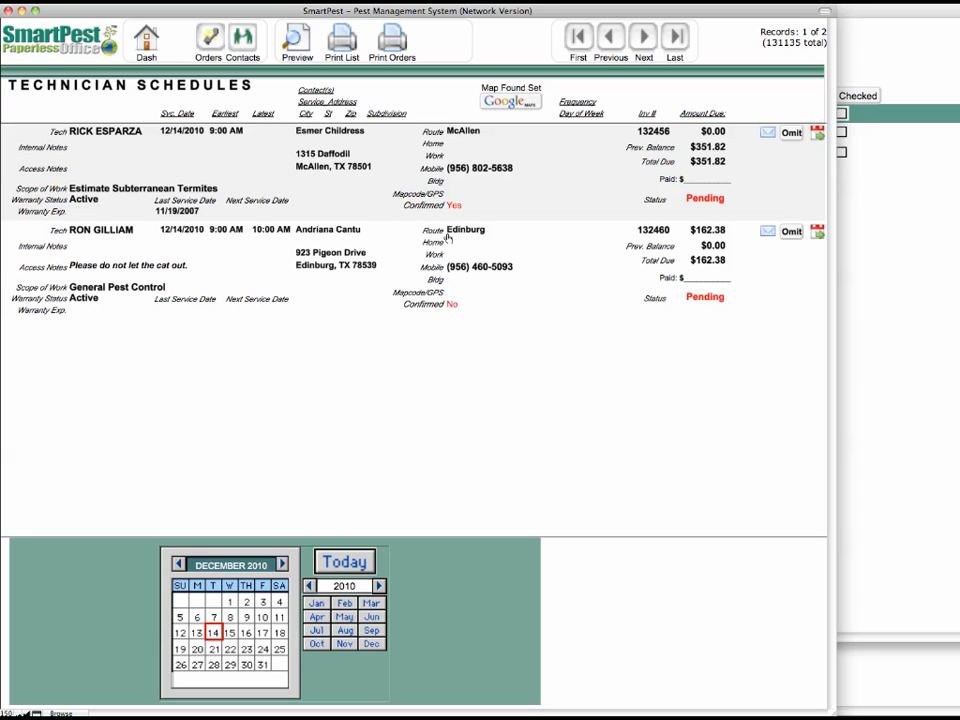
pyautogui.click(166, 237)
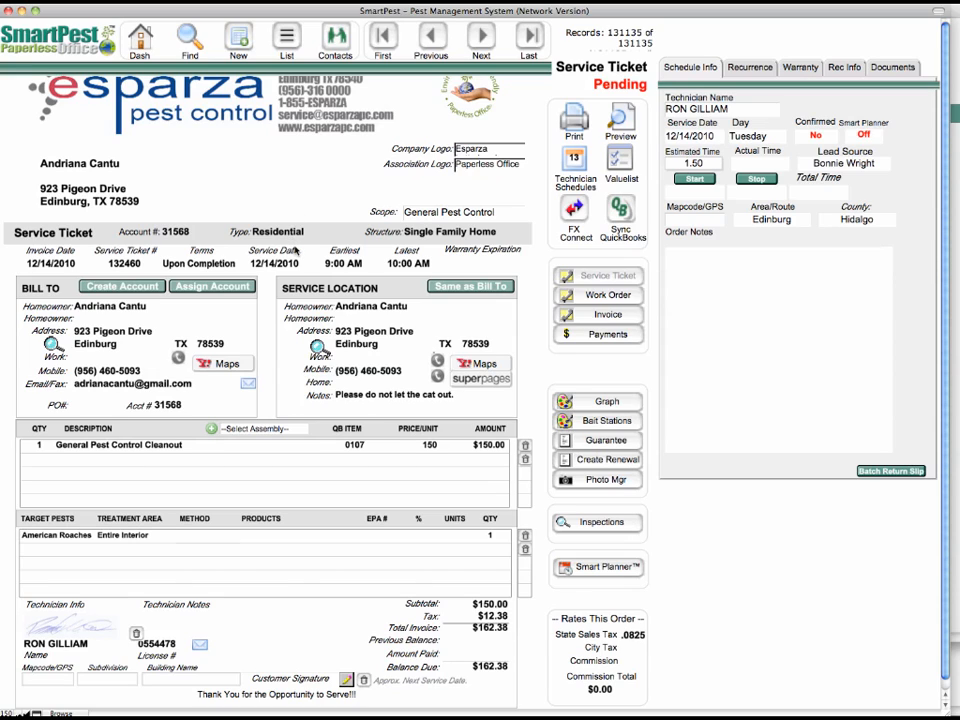
pyautogui.click(816, 137)
pyautogui.click(816, 137)
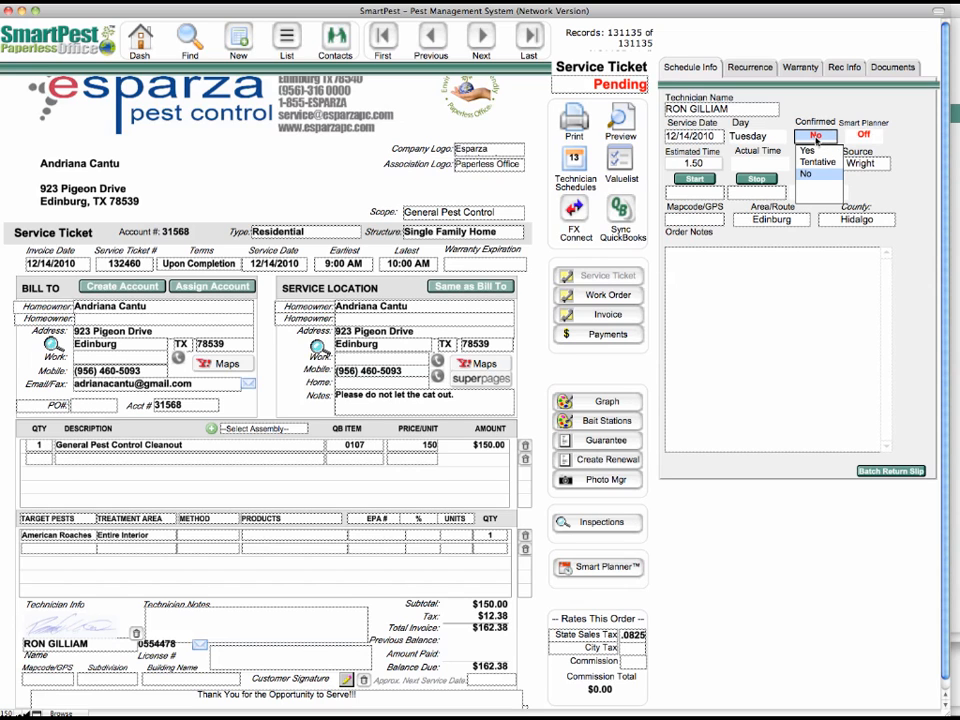
pyautogui.click(806, 150)
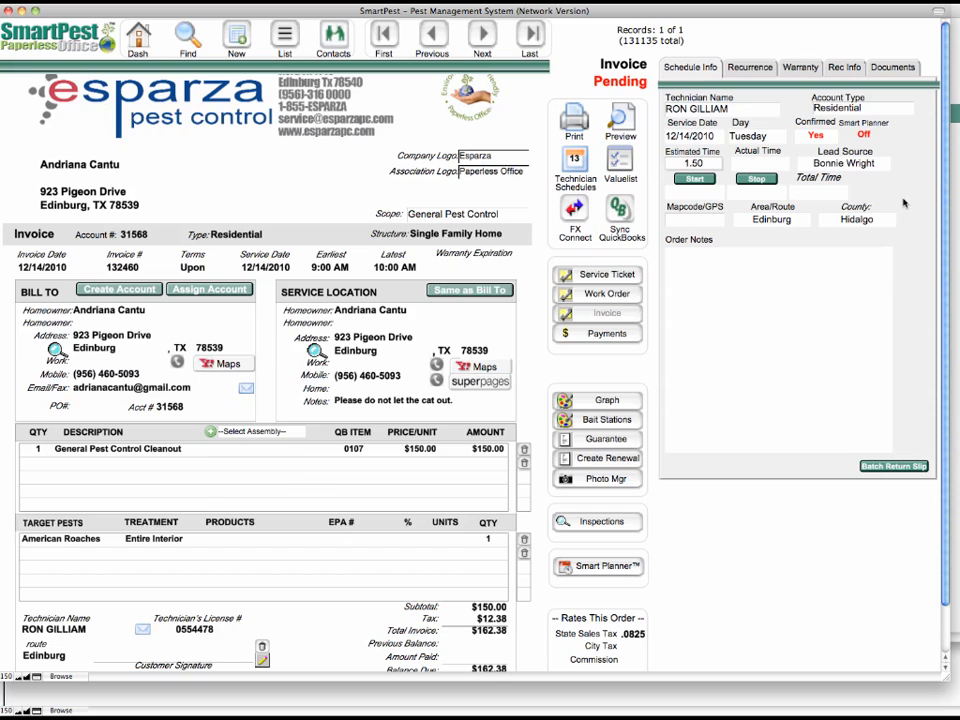
# Step: On the invoice, record Suspend SC / Bayer as the product for the American Roaches treatment, with a quantity of 32
pyautogui.click(225, 539)
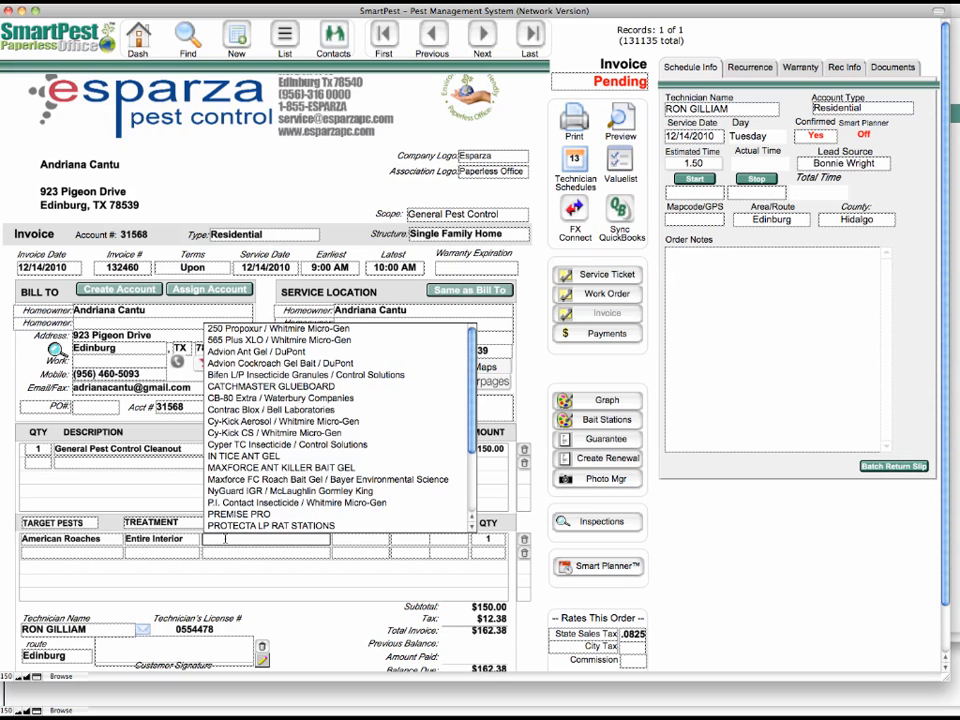
pyautogui.scroll(-3, 300, 440)
pyautogui.click(288, 469)
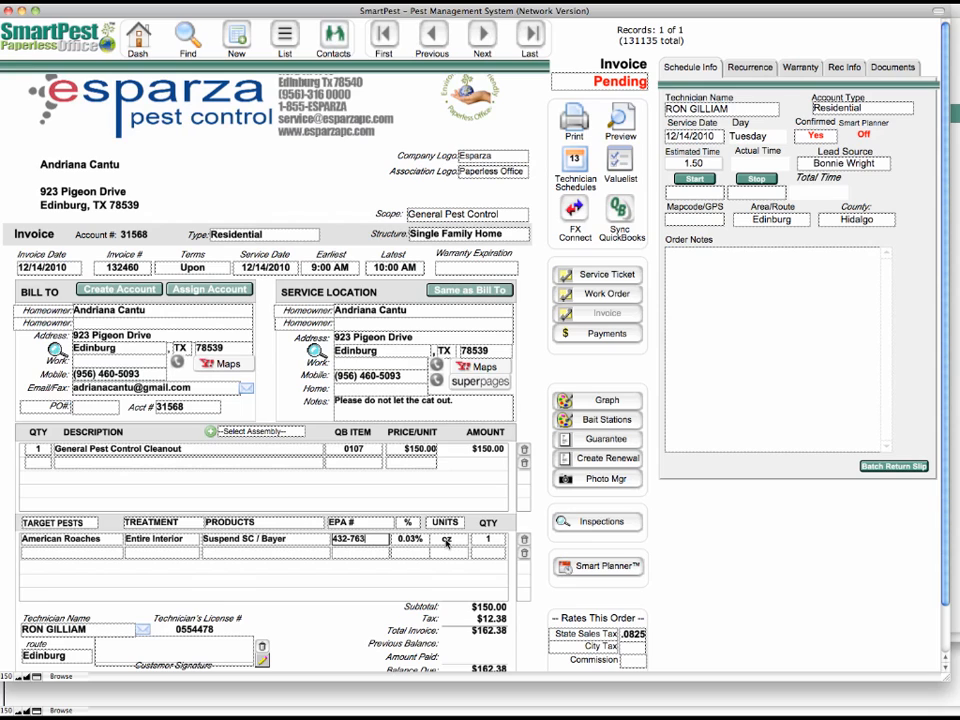
pyautogui.click(491, 540)
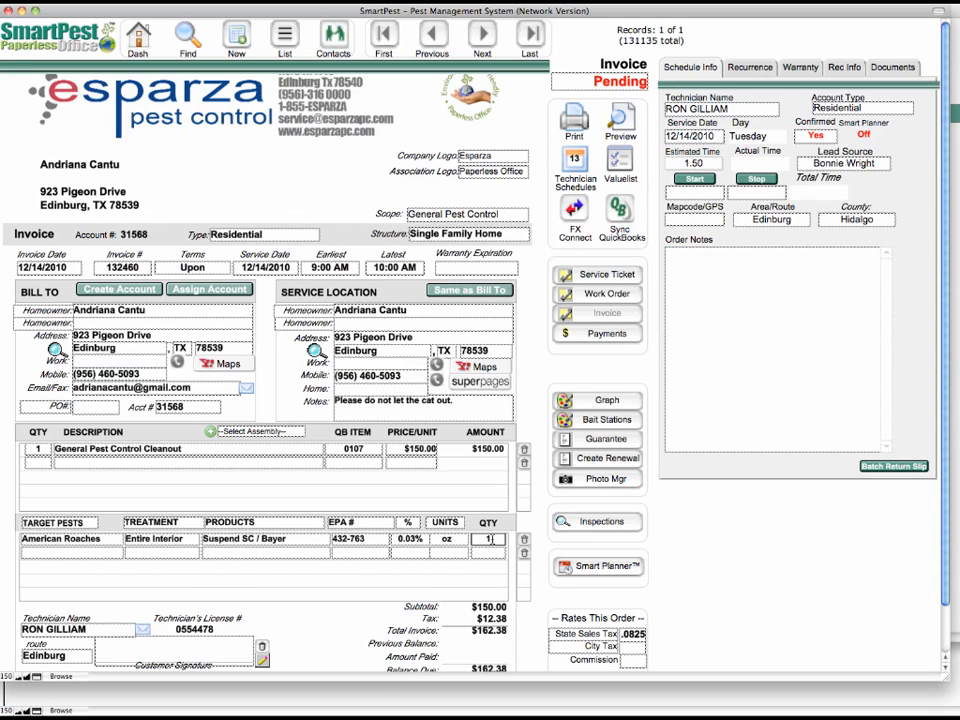
pyautogui.moveTo(491, 540); pyautogui.dragTo(482, 541)
# Step: Enter the technician note "Recommend removal of trash from rear porch" on the service ticket and commit the record
pyautogui.write('Recom')
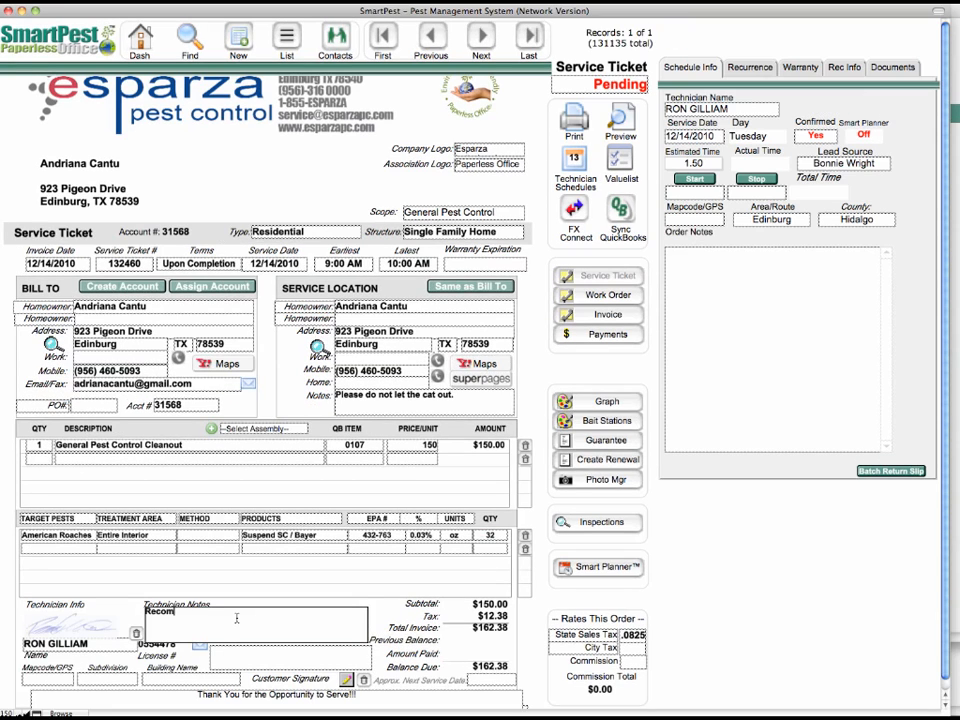
pyautogui.write('mend removal of trash from rear porch')
pyautogui.click(618, 362)
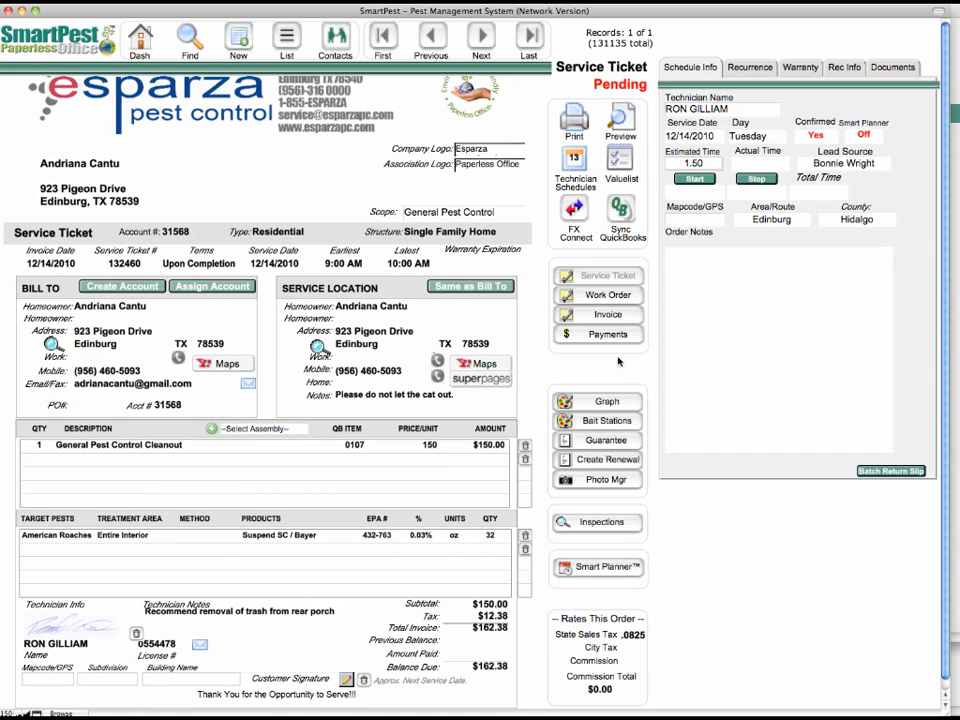